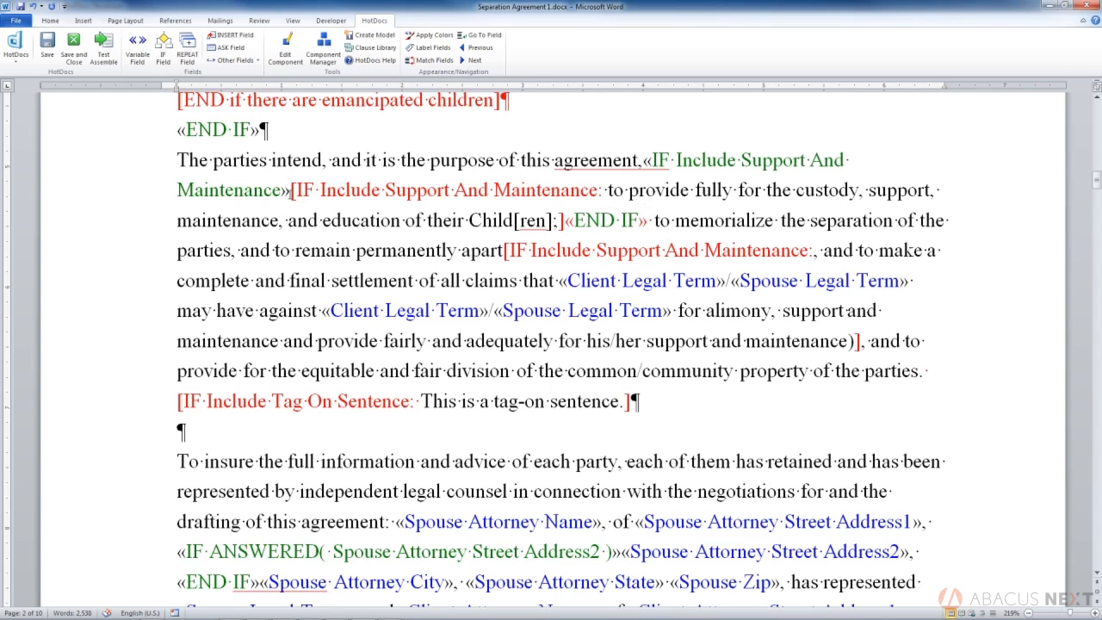
# Delete the red placeholder "[IF Include Support And Maintenance:" that precedes "to provide fully for the custody".
pyautogui.press('Up')
pyautogui.hotkey('shift', 'Right')
pyautogui.click(291, 191)
pyautogui.hotkey('shift', 'Right')
pyautogui.hotkey('shift', 'Right')
pyautogui.hotkey('shift', 'Right')
pyautogui.hotkey('shift', 'Right')
pyautogui.hotkey('shift', 'Right')
pyautogui.hotkey('shift', 'Right')
pyautogui.hotkey('shift', 'Right')
pyautogui.hotkey('shift', 'Right')
pyautogui.hotkey('shift', 'Right')
pyautogui.hotkey('shift', 'Right')
pyautogui.hotkey('shift', 'Right')
pyautogui.hotkey('shift', 'Right')
pyautogui.hotkey('shift', 'Right')
pyautogui.hotkey('shift', 'Right')
pyautogui.hotkey('shift', 'Right')
pyautogui.hotkey('shift', 'Right')
pyautogui.hotkey('shift', 'Right')
pyautogui.hotkey('shift', 'Right')
pyautogui.hotkey('shift', 'Right')
pyautogui.hotkey('shift', 'Right')
pyautogui.hotkey('shift', 'Right')
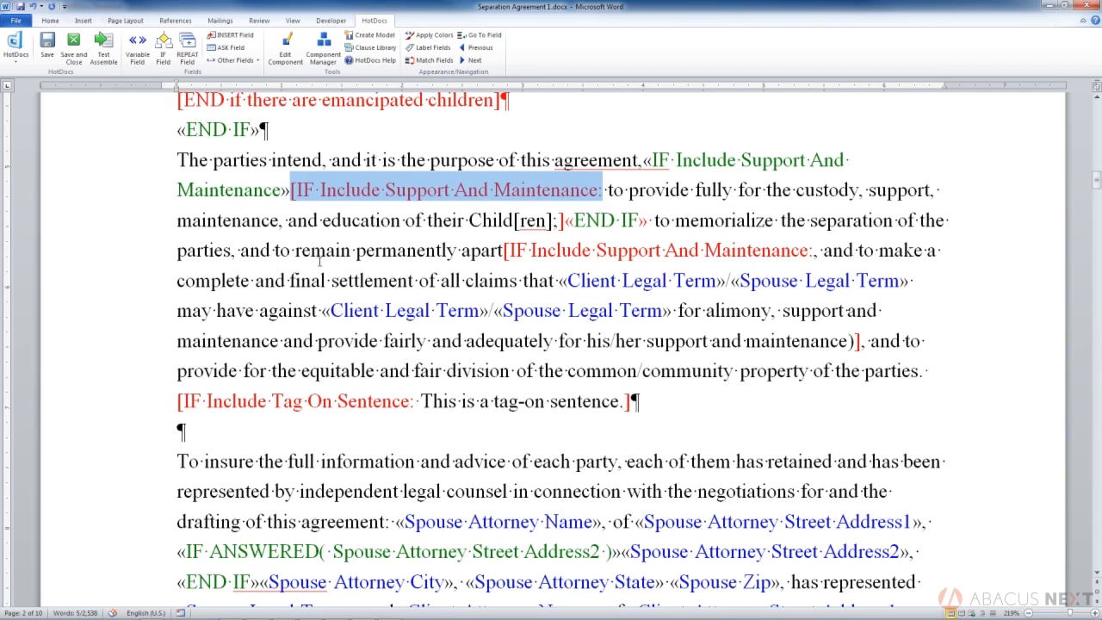
pyautogui.press('Delete')
# Remove the leftover closing bracket and extra space between "Child[ren];" and its END IF field.
pyautogui.press('Down')
pyautogui.press('Left')
pyautogui.press('Left')
pyautogui.press('Left')
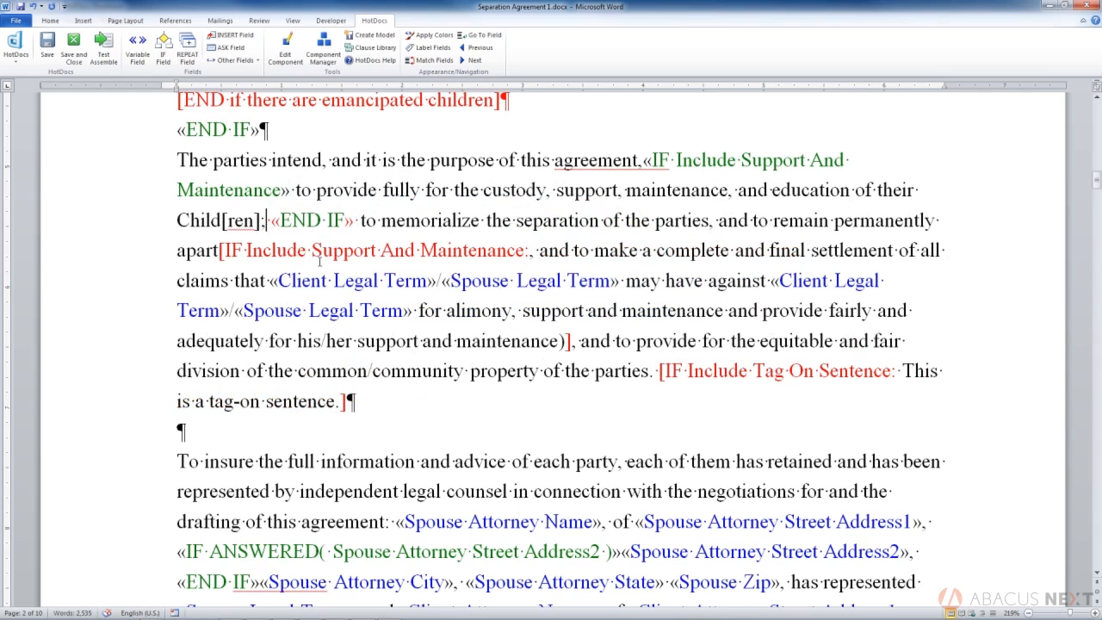
pyautogui.press('Delete')
pyautogui.press('Right')
pyautogui.press('Right')
pyautogui.press('Right')
pyautogui.press('Right')
pyautogui.press('Right')
pyautogui.press('Right')
pyautogui.press('Right')
pyautogui.press('Right')
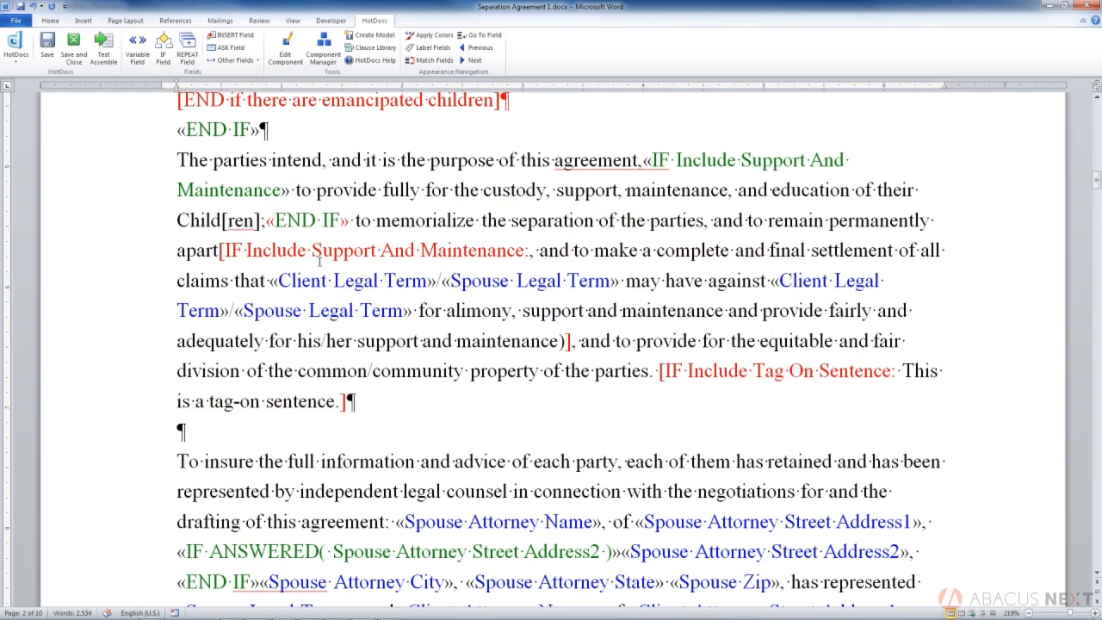
# Wrap the bracketed clause after "permanently apart", through "support and maintenance)]", in an IF field using the Include Support And Maintenance variable.
pyautogui.click(219, 252)
pyautogui.hotkey('shift', 'Down')
pyautogui.hotkey('shift', 'Down')
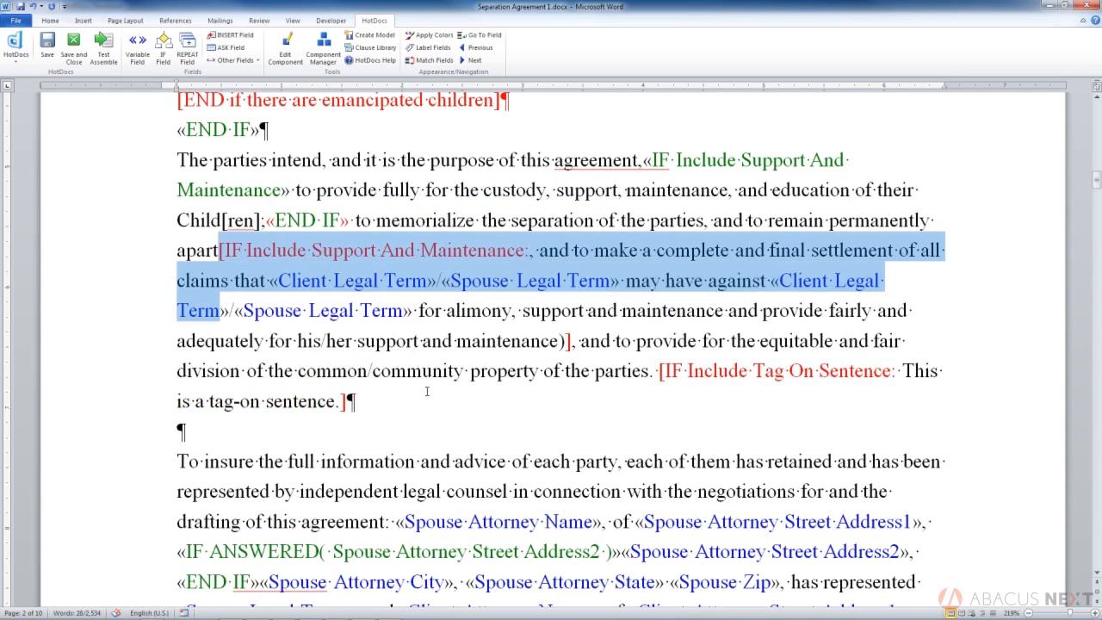
pyautogui.hotkey('shift', 'Down')
pyautogui.hotkey('shift', 'Right')
pyautogui.hotkey('shift', 'Right')
pyautogui.hotkey('shift', 'Right')
pyautogui.hotkey('shift', 'Right')
pyautogui.hotkey('shift', 'Right')
pyautogui.hotkey('shift', 'Right')
pyautogui.hotkey('shift', 'Right')
pyautogui.hotkey('shift', 'Right')
pyautogui.hotkey('shift', 'Right')
pyautogui.hotkey('shift', 'Right')
pyautogui.hotkey('shift', 'Right')
pyautogui.hotkey('shift', 'Right')
pyautogui.hotkey('shift', 'Right')
pyautogui.hotkey('shift', 'Right')
pyautogui.hotkey('shift', 'Right')
pyautogui.hotkey('shift', 'Right')
pyautogui.hotkey('shift', 'Right')
pyautogui.hotkey('shift', 'Right')
pyautogui.hotkey('shift', 'Right')
pyautogui.hotkey('shift', 'Right')
pyautogui.hotkey('shift', 'Right')
pyautogui.hotkey('shift', 'Right')
pyautogui.hotkey('shift', 'Right')
pyautogui.hotkey('shift', 'Right')
pyautogui.hotkey('shift', 'Right')
pyautogui.hotkey('shift', 'Right')
pyautogui.hotkey('shift', 'Right')
pyautogui.hotkey('shift', 'Right')
pyautogui.hotkey('shift', 'Right')
pyautogui.hotkey('shift', 'Right')
pyautogui.hotkey('shift', 'Right')
pyautogui.hotkey('shift', 'Right')
pyautogui.hotkey('shift', 'Right')
pyautogui.hotkey('shift', 'Right')
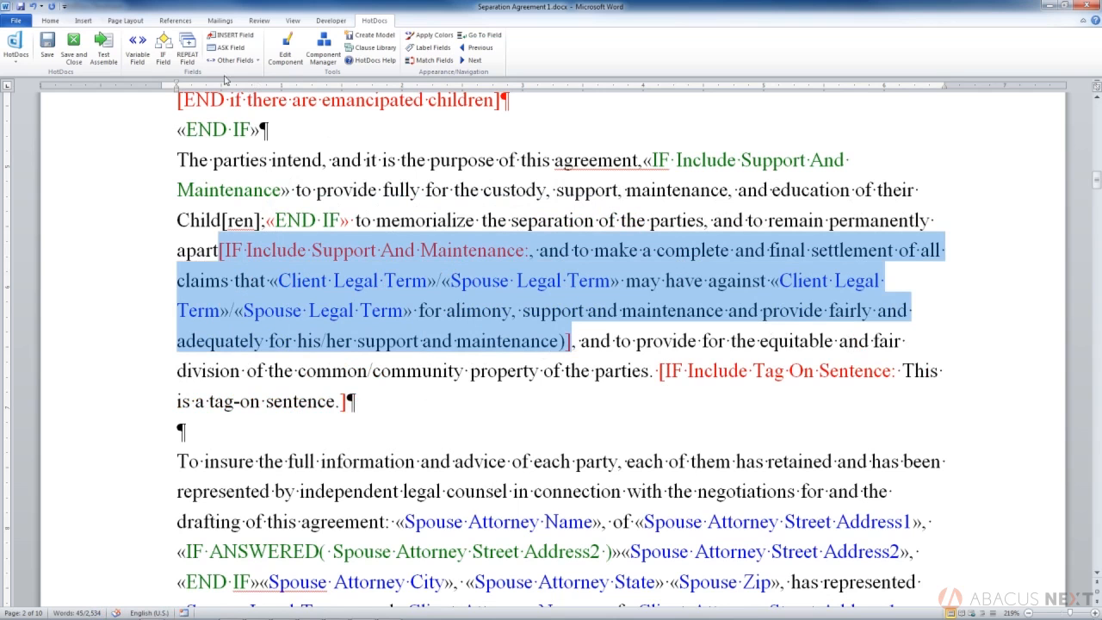
pyautogui.click(163, 62)
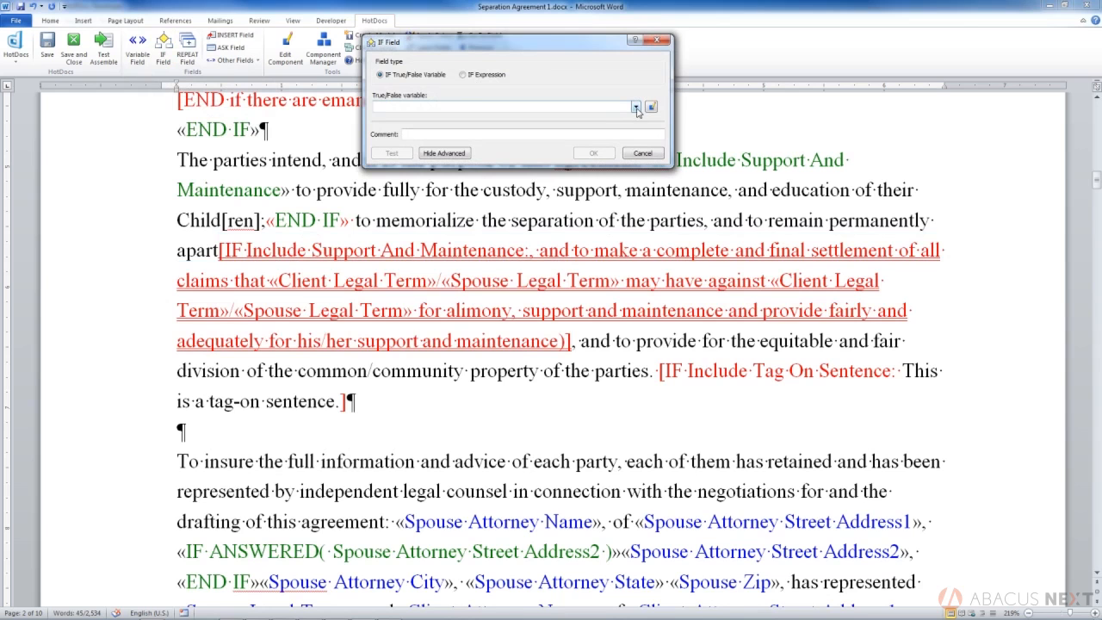
pyautogui.click(637, 108)
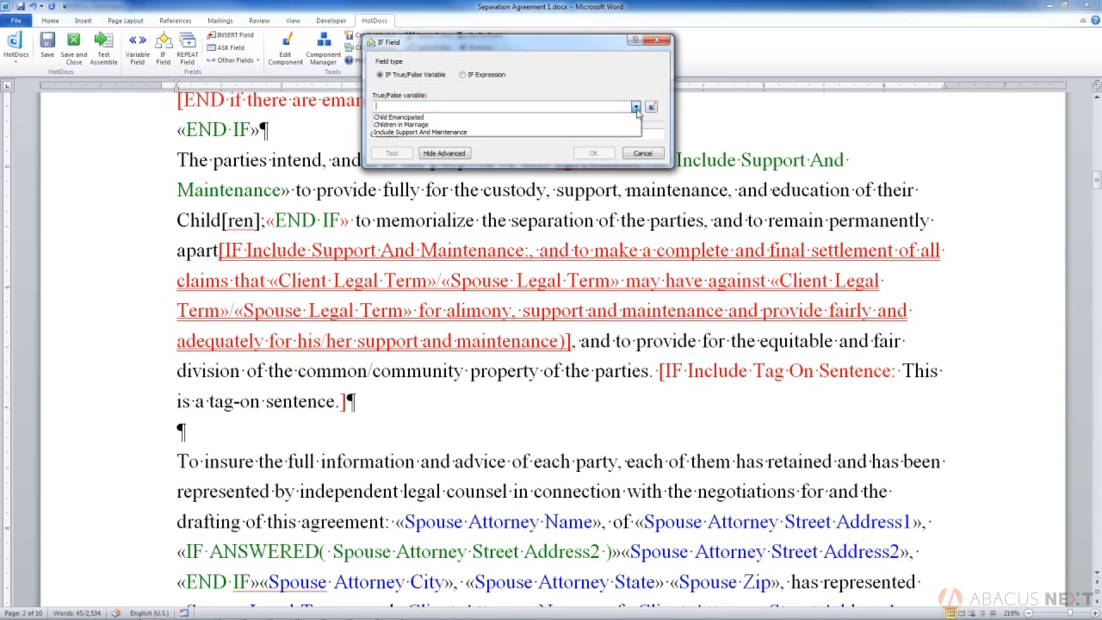
pyautogui.click(511, 133)
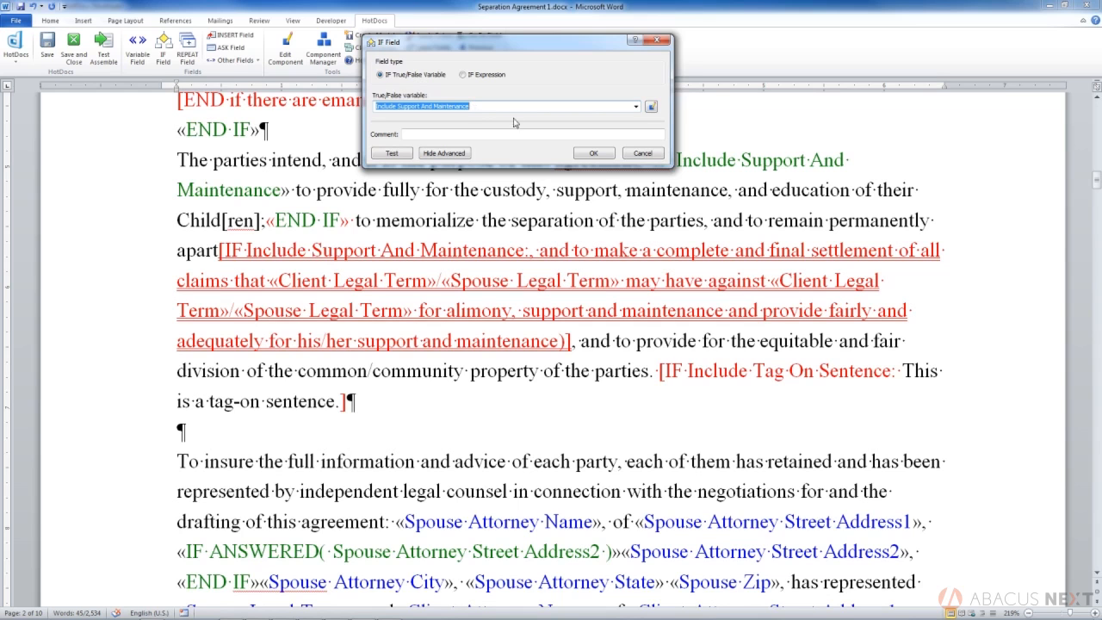
pyautogui.click(594, 154)
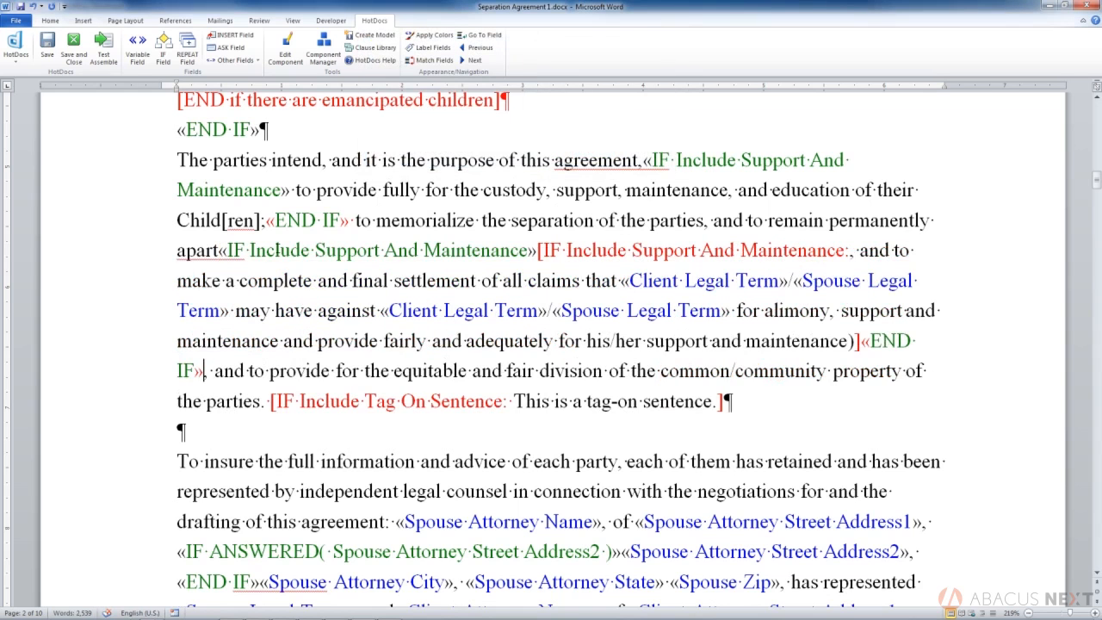
# Delete the red "[IF Include Support And Maintenance:" placeholder that follows the IF field after "apart".
pyautogui.click(538, 249)
pyautogui.hotkey('shift', 'Right')
pyautogui.hotkey('shift', 'Right')
pyautogui.hotkey('shift', 'Right')
pyautogui.hotkey('shift', 'Right')
pyautogui.hotkey('shift', 'Right')
pyautogui.hotkey('shift', 'Right')
pyautogui.hotkey('shift', 'Right')
pyautogui.hotkey('shift', 'Right')
pyautogui.hotkey('shift', 'Right')
pyautogui.hotkey('shift', 'Right')
pyautogui.hotkey('shift', 'Right')
pyautogui.hotkey('shift', 'Right')
pyautogui.hotkey('shift', 'Right')
pyautogui.hotkey('shift', 'Right')
pyautogui.hotkey('shift', 'Right')
pyautogui.hotkey('shift', 'Right')
pyautogui.hotkey('shift', 'Right')
pyautogui.hotkey('shift', 'Right')
pyautogui.hotkey('shift', 'Right')
pyautogui.hotkey('shift', 'Right')
pyautogui.hotkey('shift', 'Right')
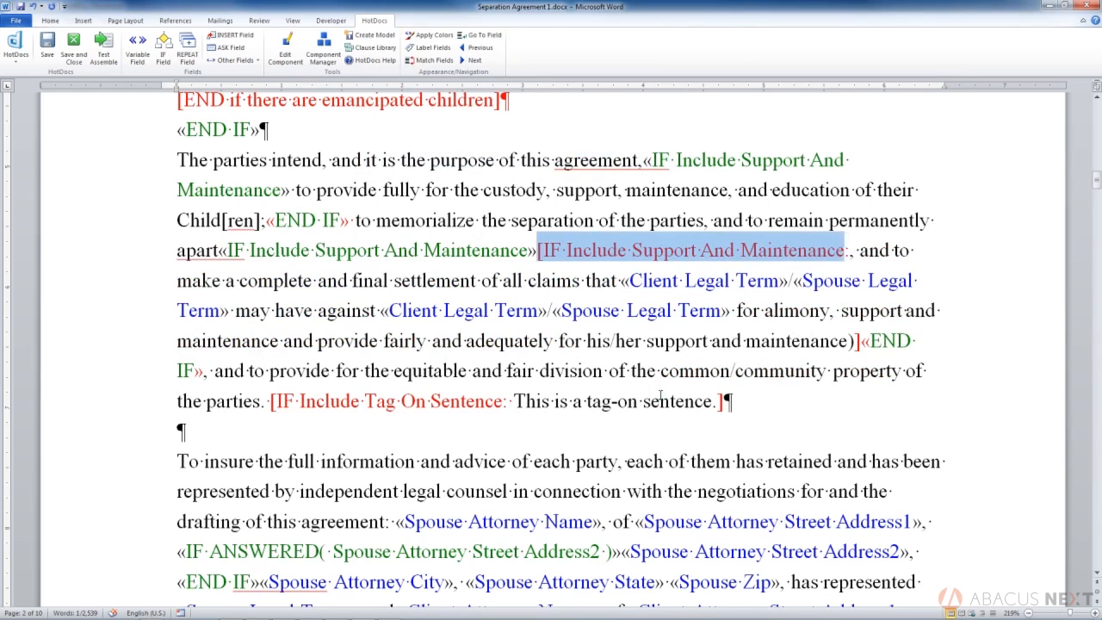
pyautogui.hotkey('shift', 'Left')
pyautogui.press('Delete')
# Delete the red closing bracket between "support and maintenance)" and its END IF field.
pyautogui.press('Down')
pyautogui.press('Down')
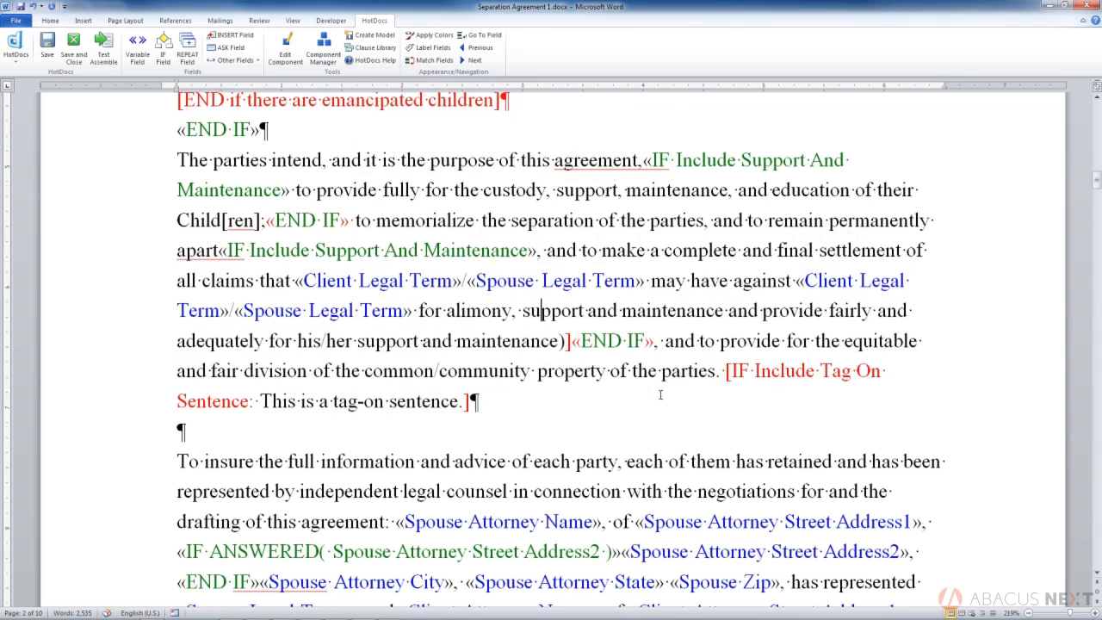
pyautogui.press('Right')
pyautogui.press('Right')
pyautogui.press('Right')
pyautogui.hotkey('shift', 'Right')
pyautogui.press('Delete')
pyautogui.press('Delete')
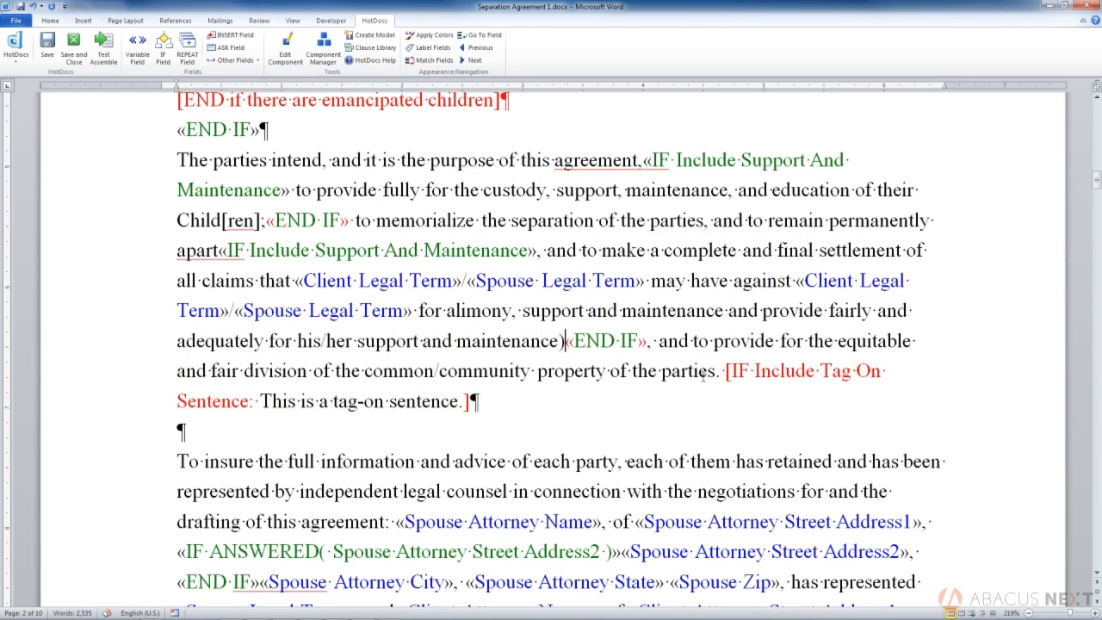
# Start an IF field around the bracketed tag-on sentence, naming its true/false variable Include Tag On Sentence.
pyautogui.click(724, 371)
pyautogui.hotkey('shift', 'Down')
pyautogui.hotkey('shift', 'Right')
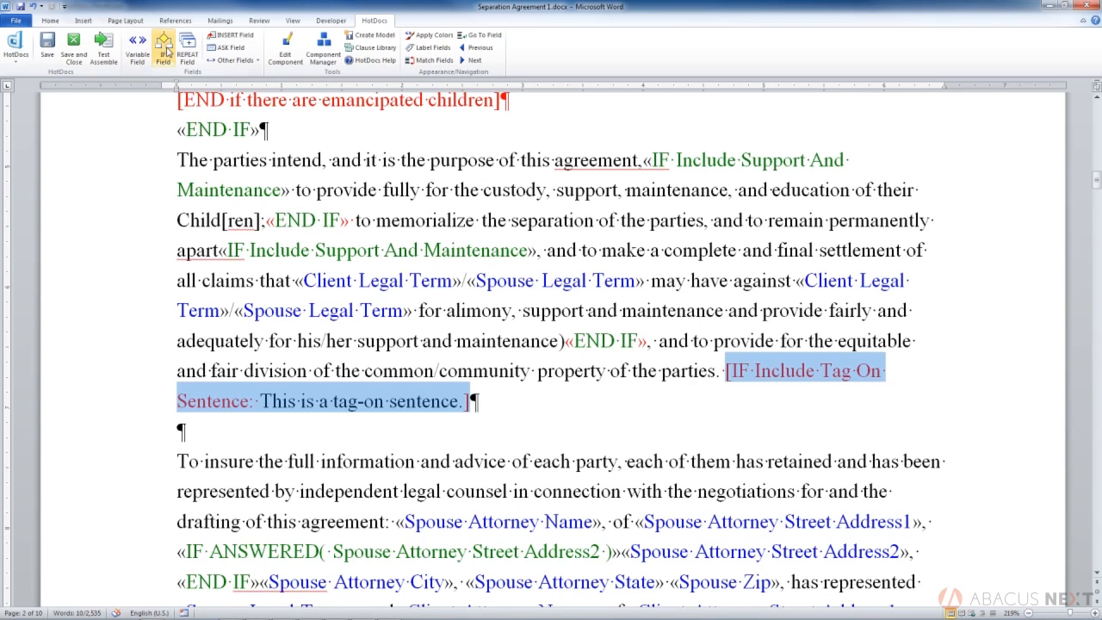
pyautogui.click(163, 52)
pyautogui.click(172, 106)
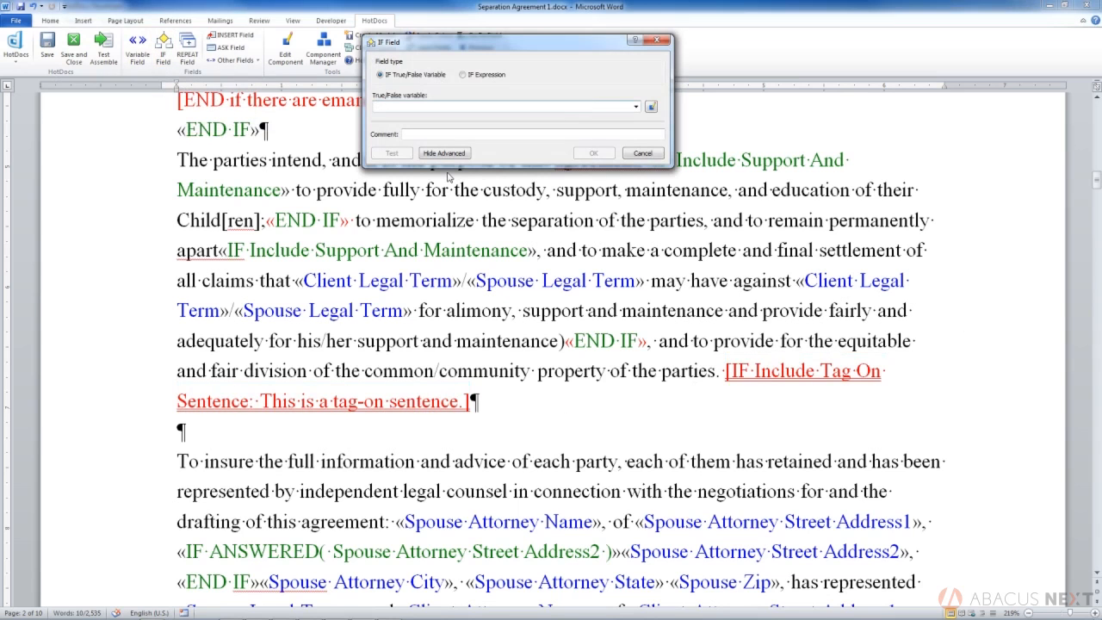
pyautogui.write('Include ')
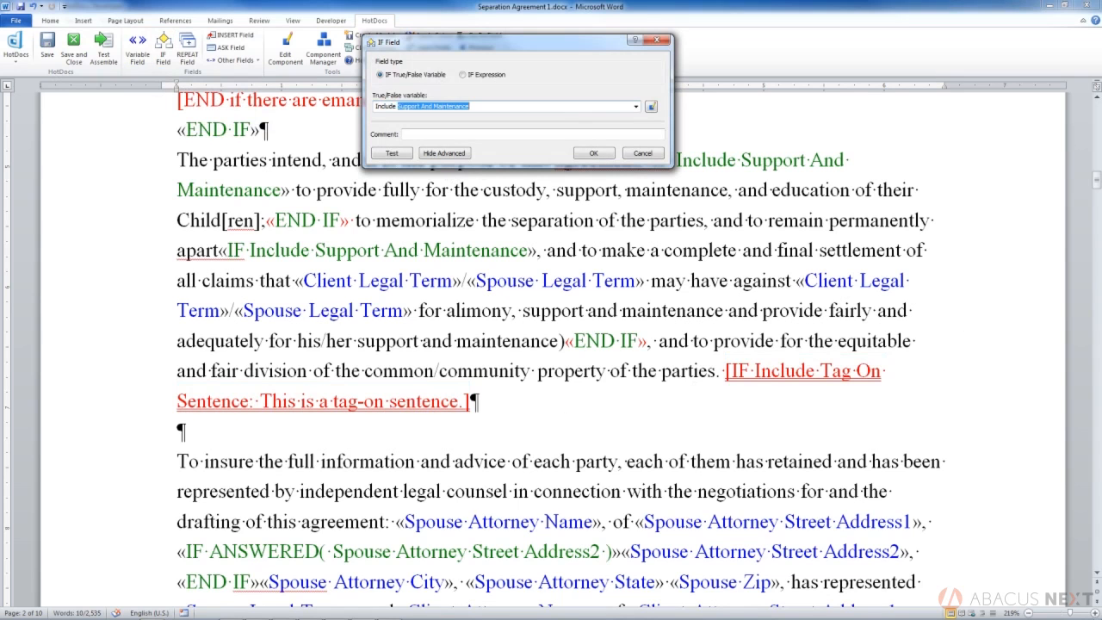
pyautogui.write('Tag On')
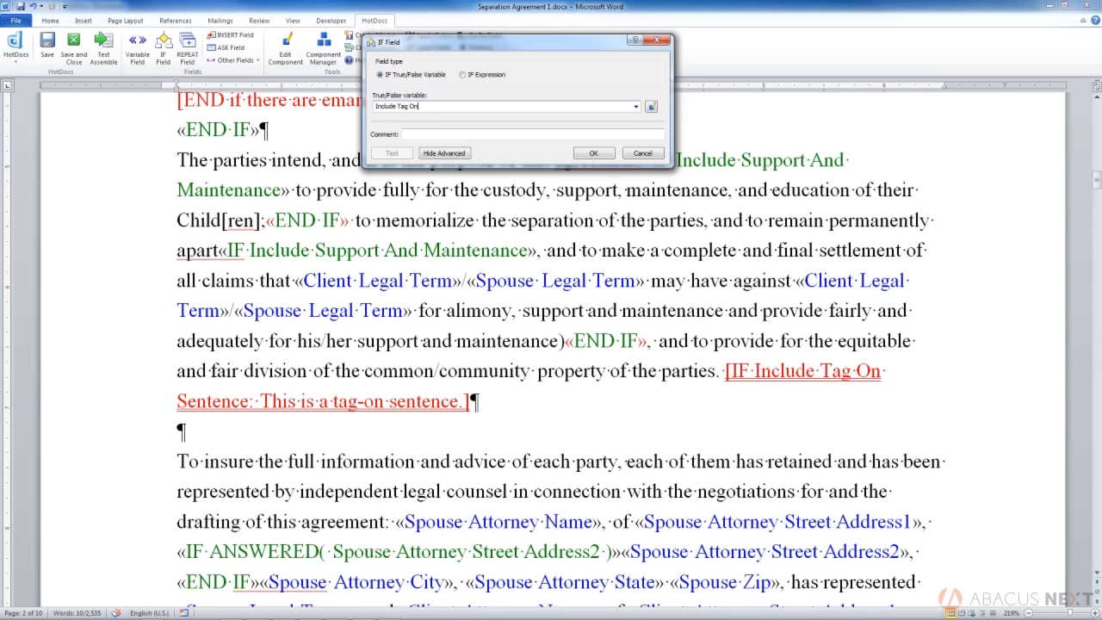
pyautogui.write(' Sentence')
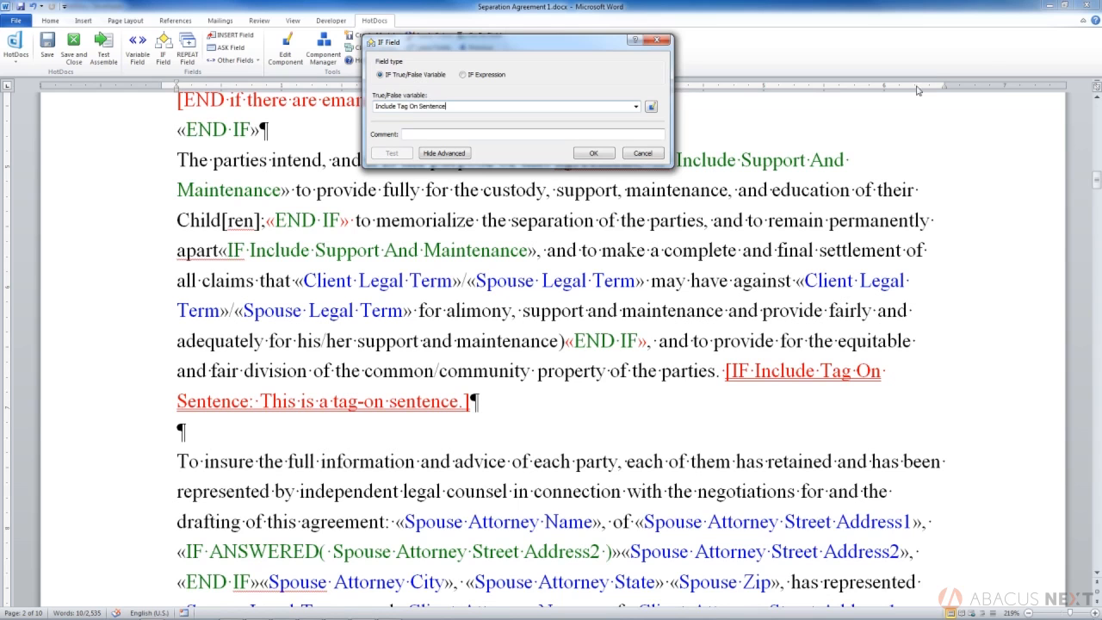
# Create the variable with prompt "Would you like to include a tag-on sentence?" and Yes/No on same line, and insert the IF field.
pyautogui.click(651, 106)
pyautogui.click(274, 219)
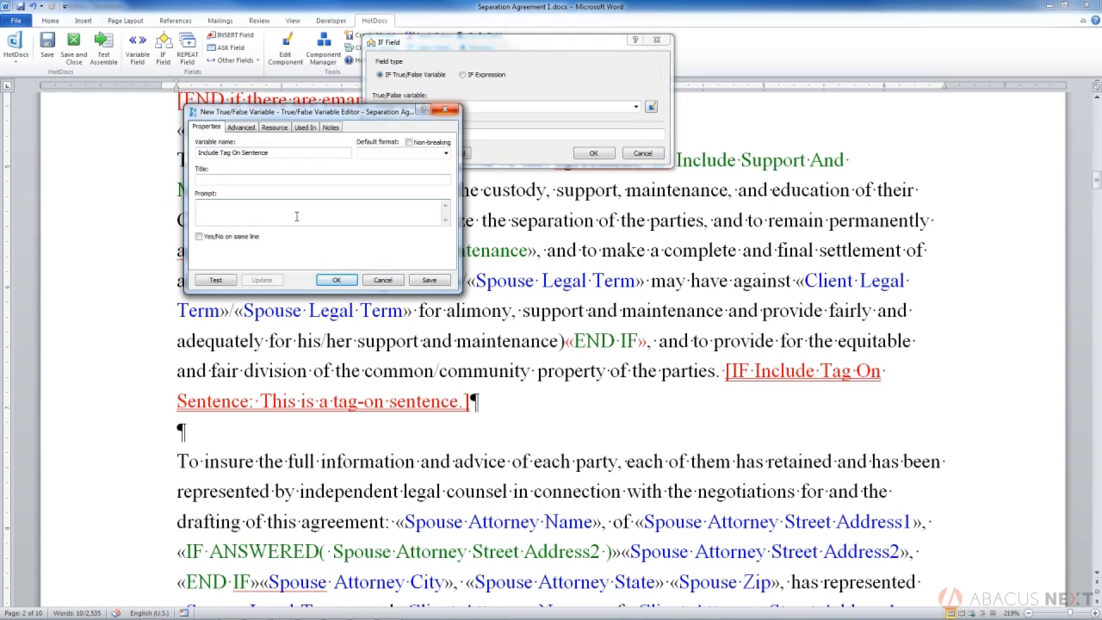
pyautogui.write('Would you like to include a tag-on sentence?')
pyautogui.click(219, 237)
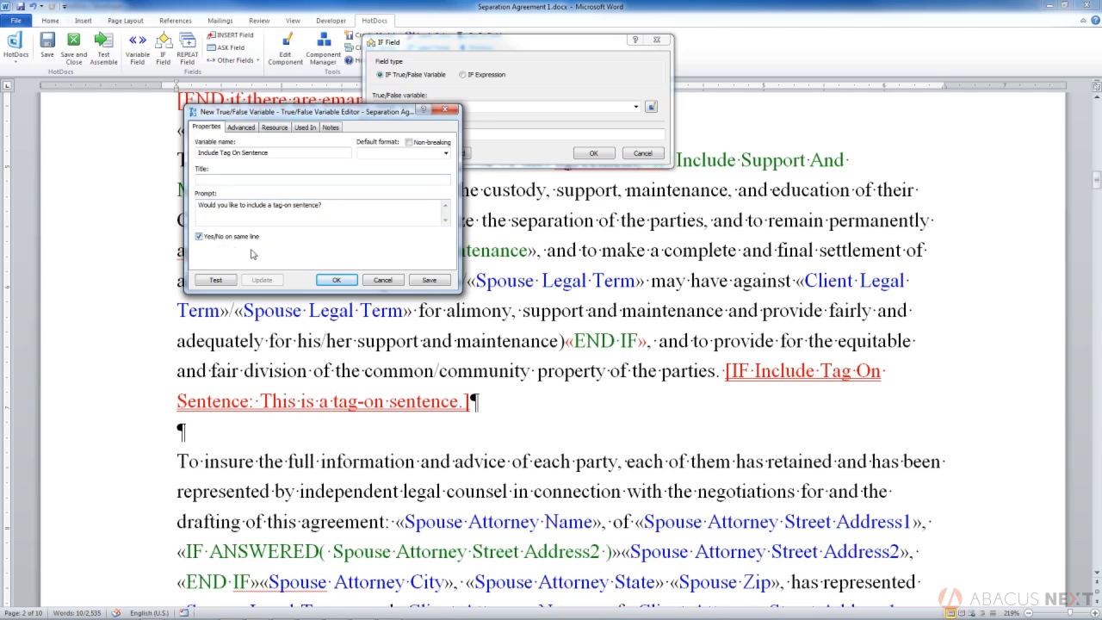
pyautogui.click(337, 281)
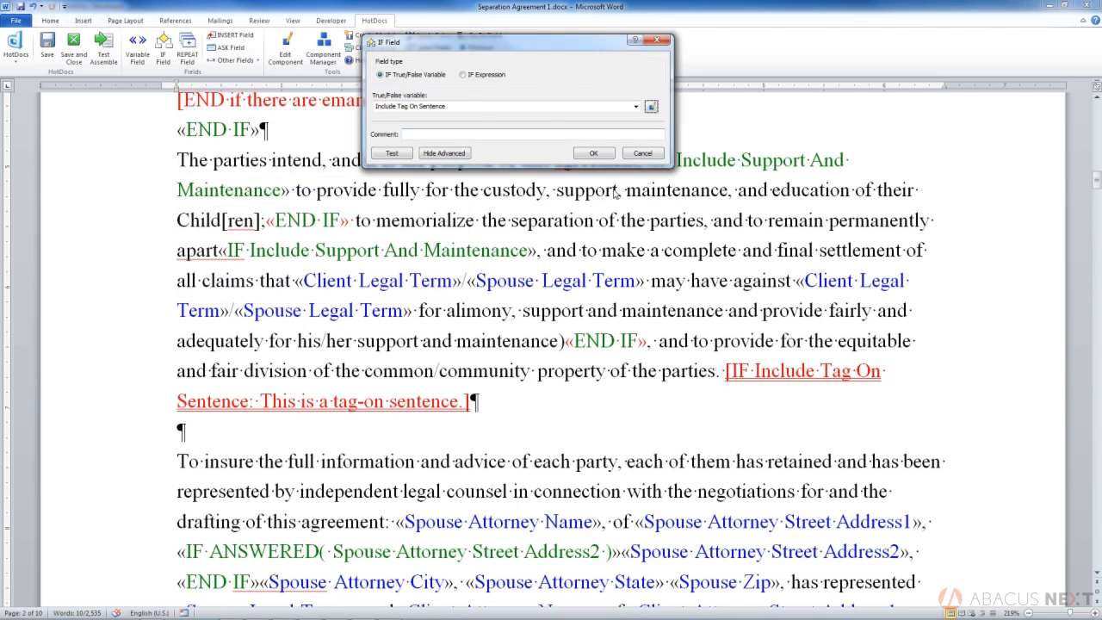
pyautogui.click(594, 154)
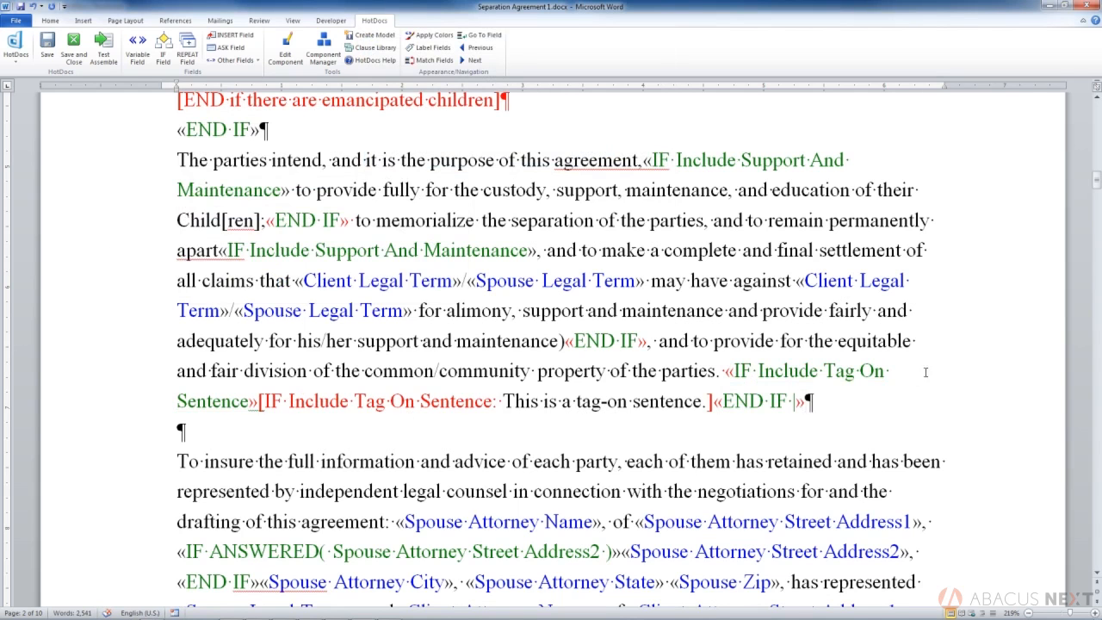
# Delete the paragraph mark after the tag-on sentence's END IF field and re-insert the paragraph break.
pyautogui.moveTo(806, 402); pyautogui.dragTo(836, 401)
pyautogui.click(805, 401)
pyautogui.hotkey('shift', 'Right')
pyautogui.hotkey('shift', 'Right')
pyautogui.moveTo(804, 401); pyautogui.dragTo(814, 401)
pyautogui.press('Delete')
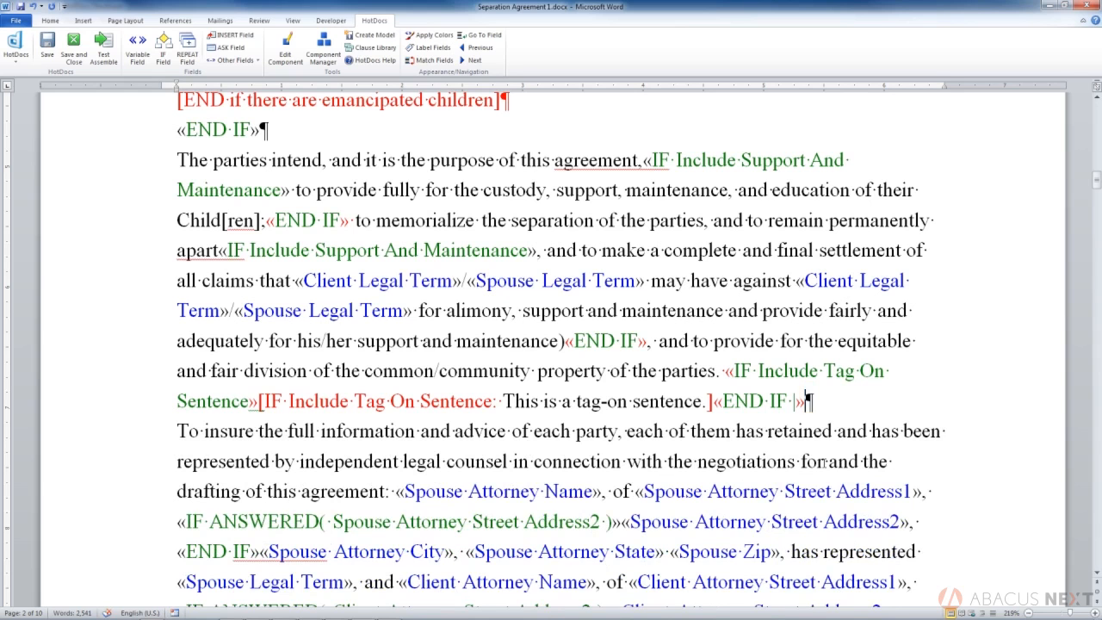
pyautogui.press('Return')
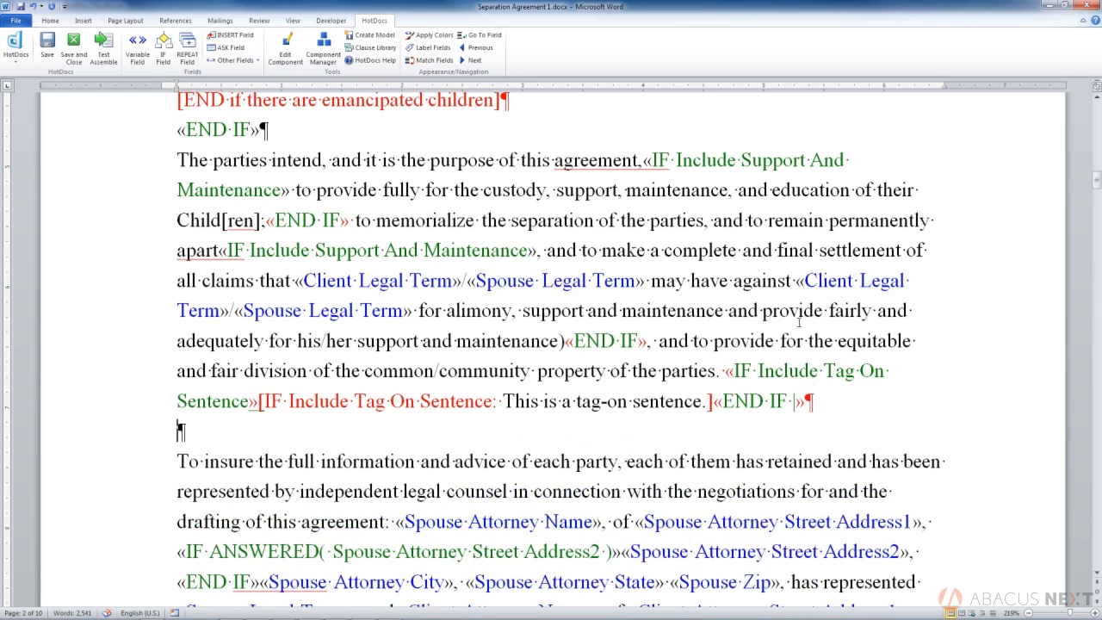
# Examine the bracketed tag-on sentence, its END IF field and the paragraph mark that follows.
pyautogui.click(815, 411)
pyautogui.click(194, 430)
pyautogui.click(722, 401)
pyautogui.click(714, 402)
pyautogui.click(262, 403)
pyautogui.hotkey('shift', 'Left')
pyautogui.hotkey('shift', 'Right')
pyautogui.hotkey('shift', 'Right')
pyautogui.hotkey('shift', 'Right')
pyautogui.hotkey('shift', 'Right')
pyautogui.hotkey('shift', 'Right')
pyautogui.hotkey('shift', 'Right')
pyautogui.hotkey('shift', 'Right')
pyautogui.hotkey('shift', 'Right')
pyautogui.hotkey('shift', 'Right')
pyautogui.hotkey('shift', 'Right')
pyautogui.hotkey('shift', 'Right')
pyautogui.hotkey('shift', 'Right')
pyautogui.hotkey('shift', 'Right')
pyautogui.hotkey('shift', 'Right')
pyautogui.hotkey('shift', 'Right')
pyautogui.hotkey('shift', 'Right')
pyautogui.hotkey('shift', 'Right')
pyautogui.hotkey('shift', 'Right')
pyautogui.hotkey('shift', 'Right')
pyautogui.hotkey('shift', 'Right')
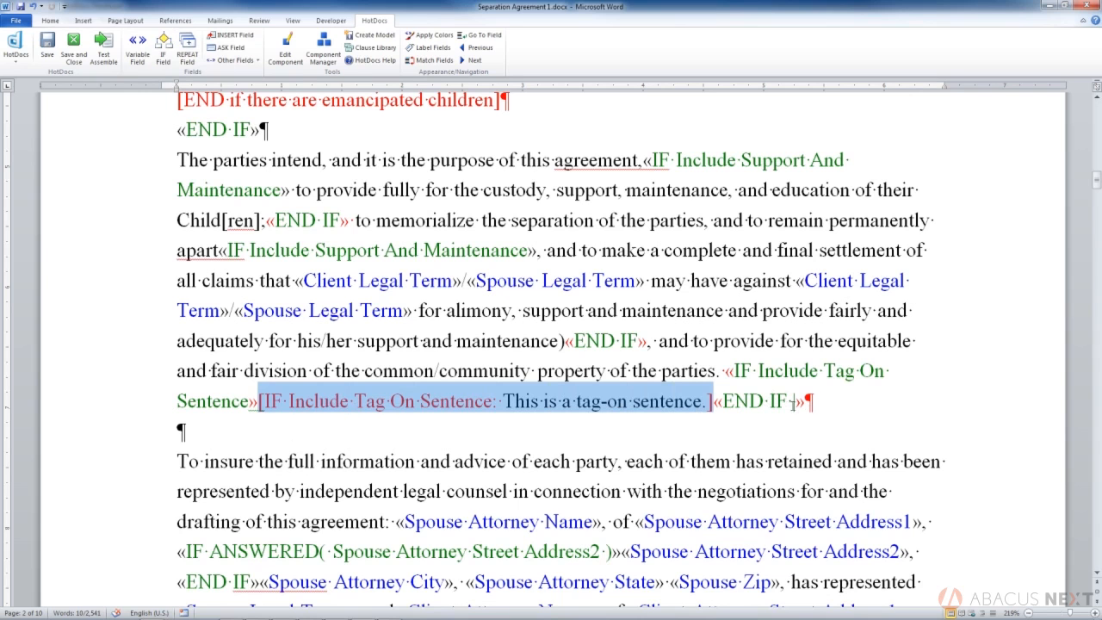
pyautogui.click(795, 401)
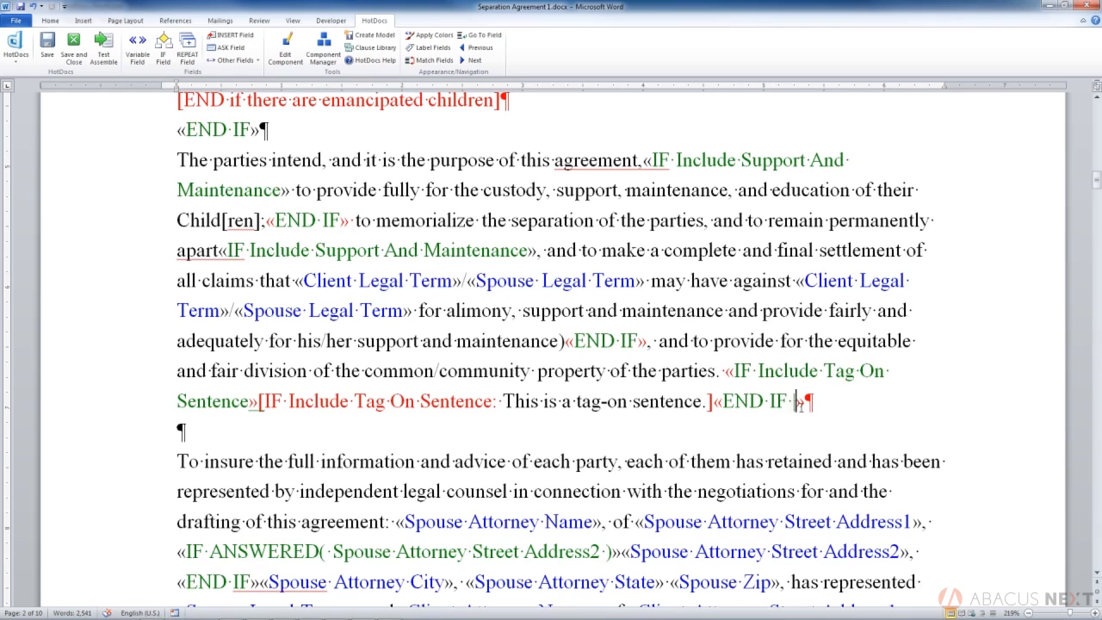
# Insert a vertical bar "|" after END IF inside the field that closes the tag-on sentence.
pyautogui.moveTo(804, 401); pyautogui.dragTo(818, 401)
pyautogui.click(810, 402)
pyautogui.click(256, 397)
pyautogui.press('End')
pyautogui.hotkey('shift', 'Right')
pyautogui.press('Left')
pyautogui.press('Left')
pyautogui.press('Left')
pyautogui.press('Left')
pyautogui.press('BackSpace')
pyautogui.write('|')
pyautogui.press('Right')
# Delete the red "[IF Include Tag On Sentence:" text, the closing bracket and the extra space before END IF, and save the template.
pyautogui.moveTo(259, 400); pyautogui.dragTo(497, 401)
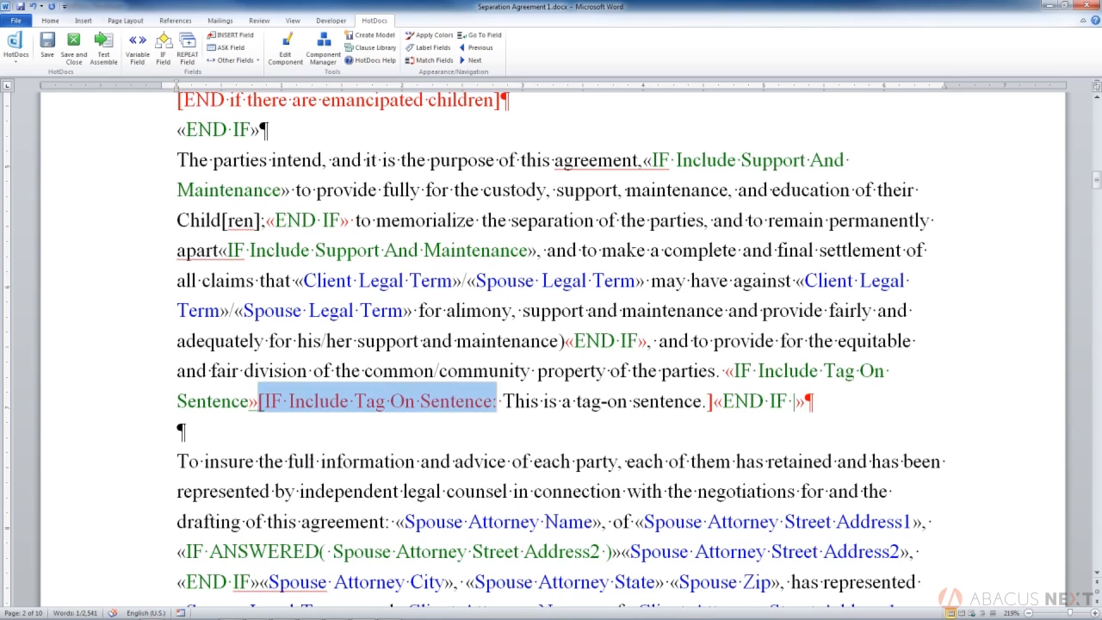
pyautogui.press('Delete')
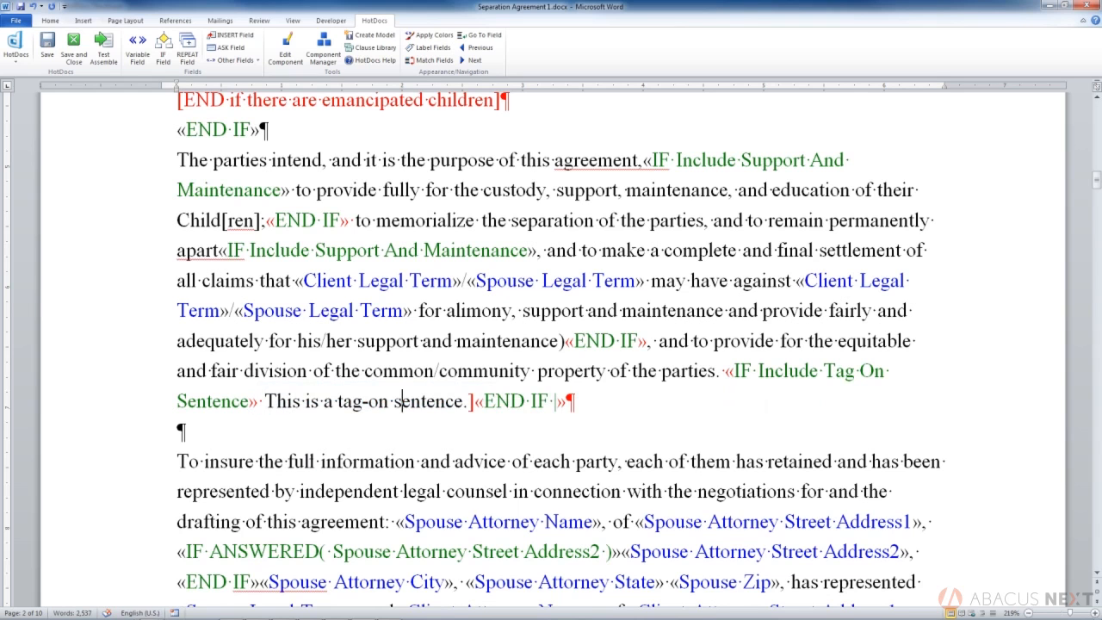
pyautogui.moveTo(467, 400); pyautogui.dragTo(475, 401)
pyautogui.press('Delete')
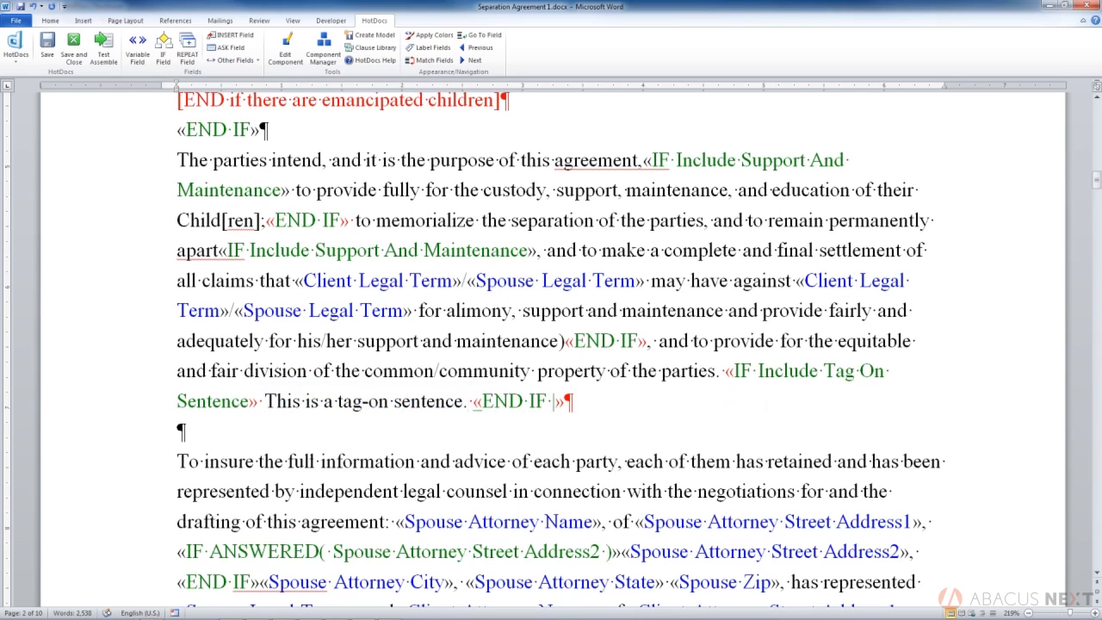
pyautogui.press('Delete')
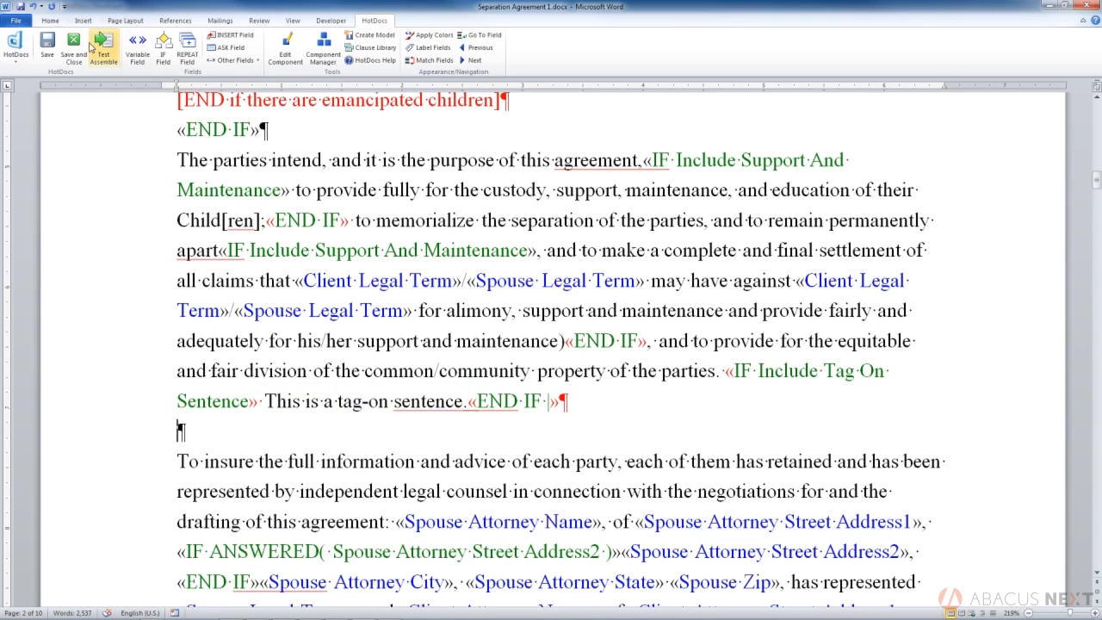
pyautogui.click(44, 43)
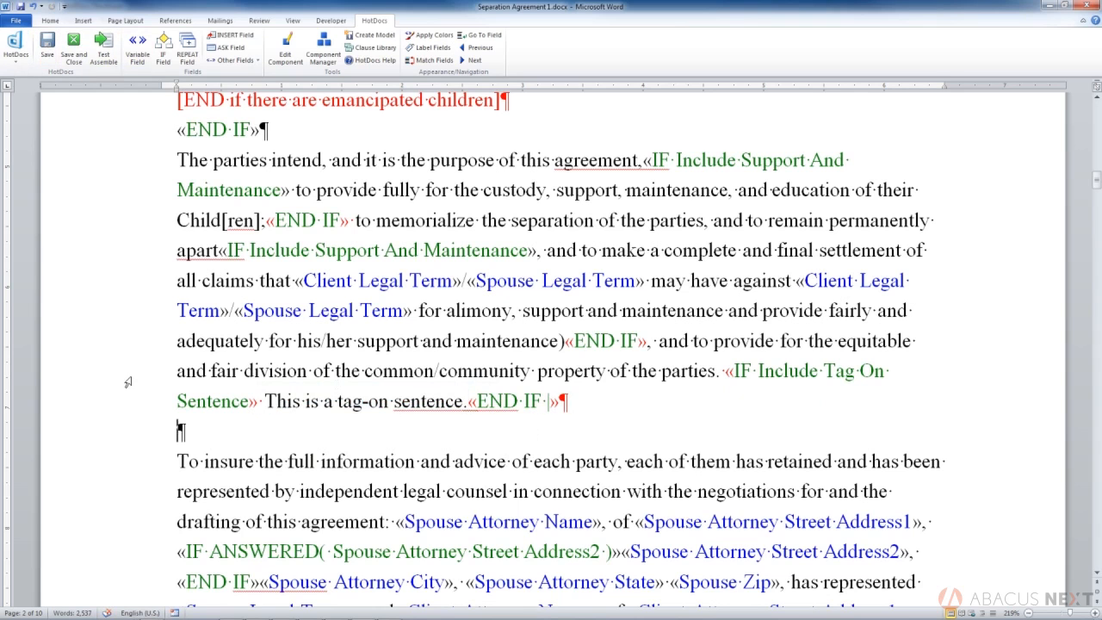